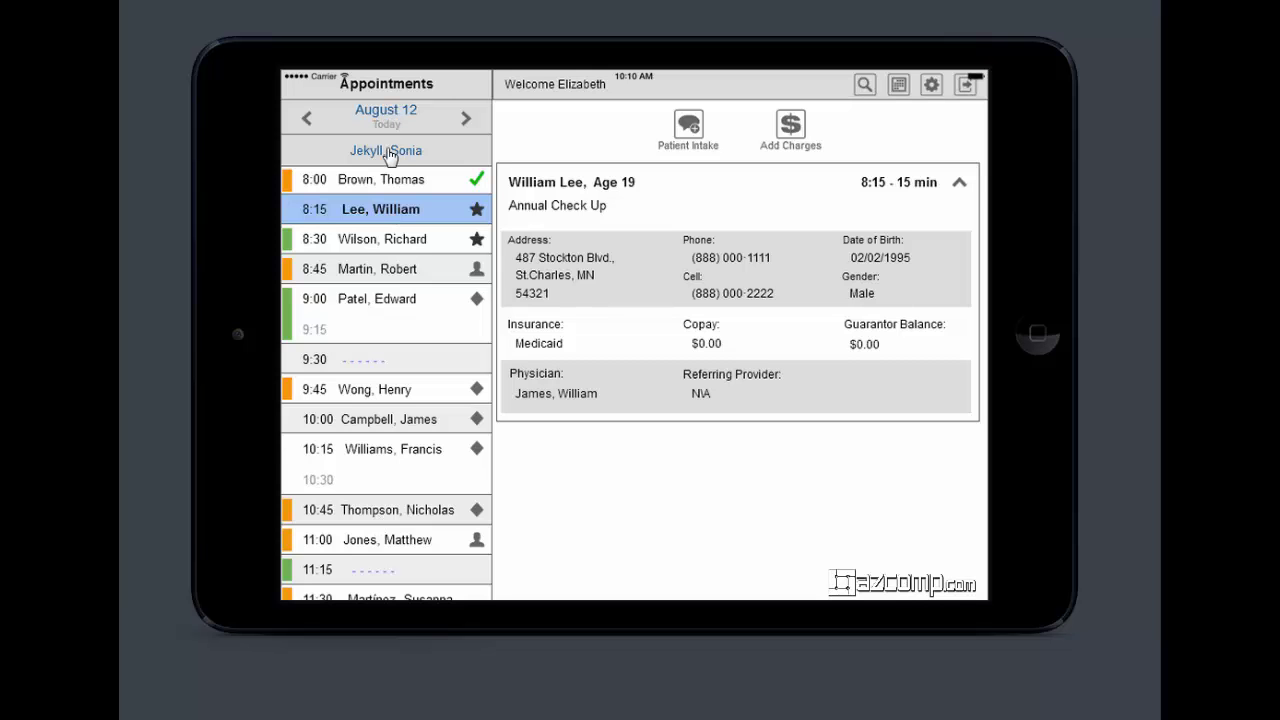
Switch the August 12 appointment list to the combined Selected Providers schedule and return it to the original single provider.
click(389, 156)
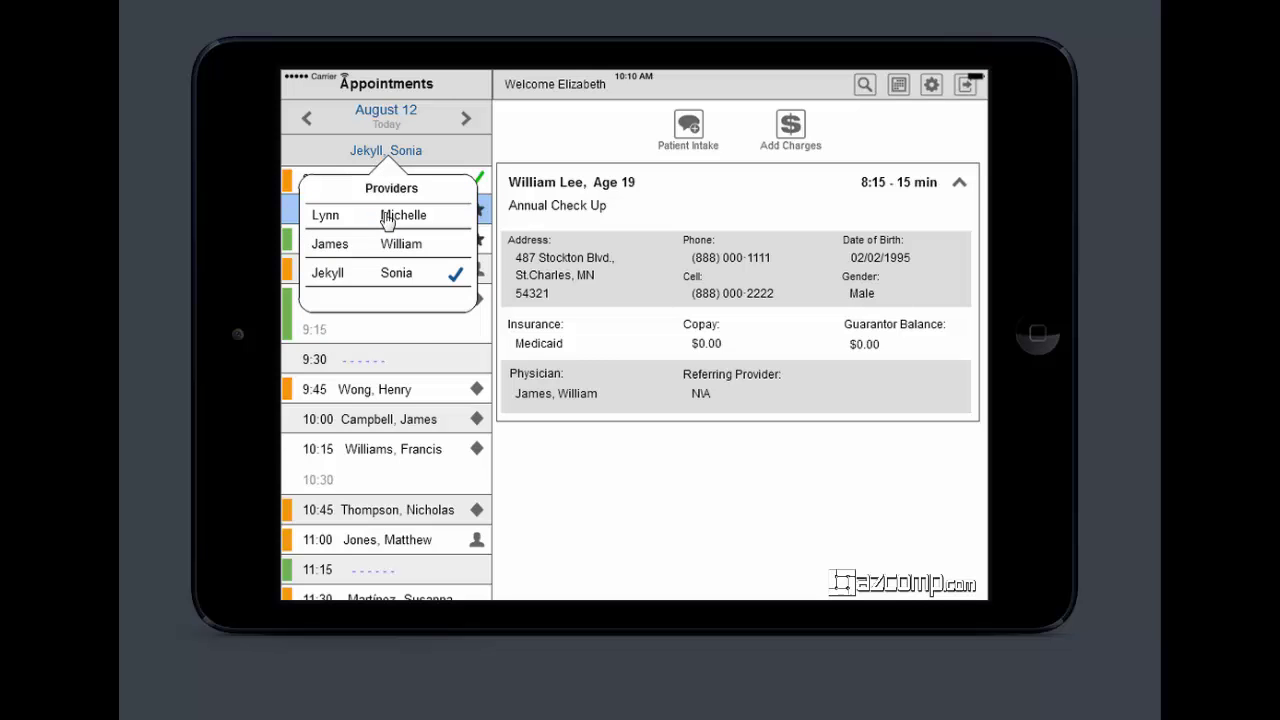
click(392, 222)
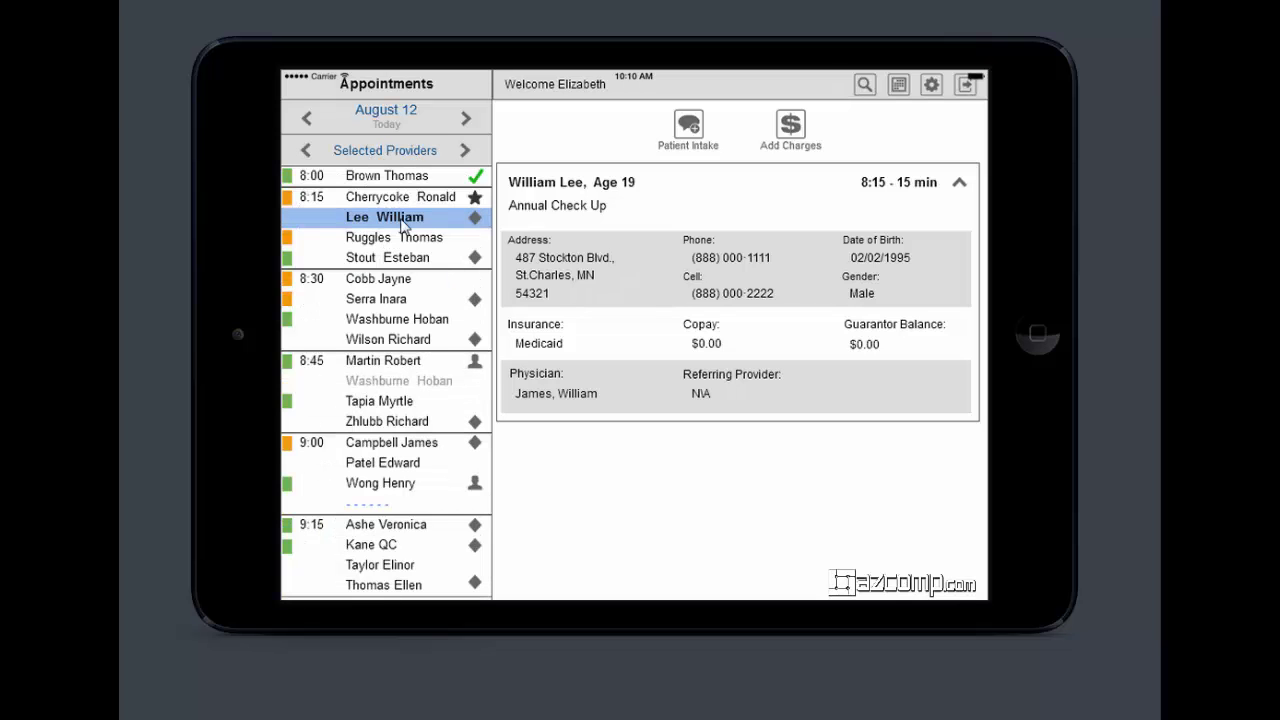
click(398, 152)
click(397, 226)
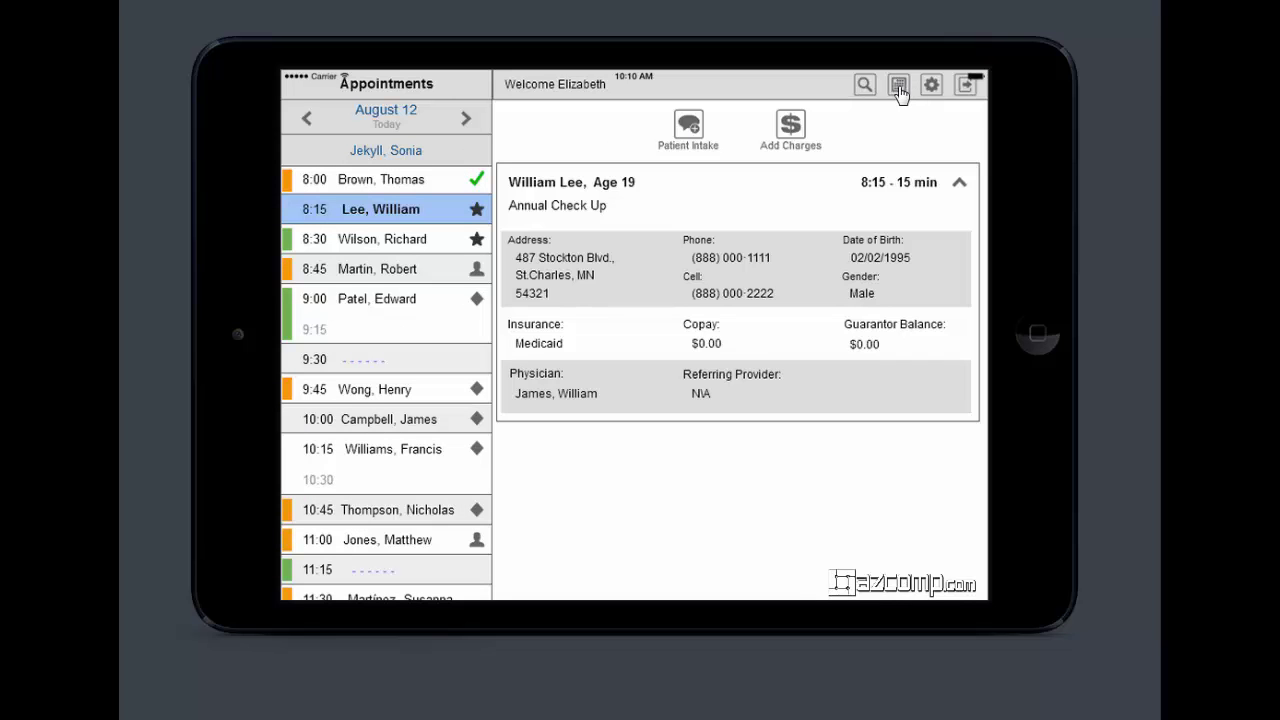
View the provider's appointments in the Week View and close it.
click(899, 87)
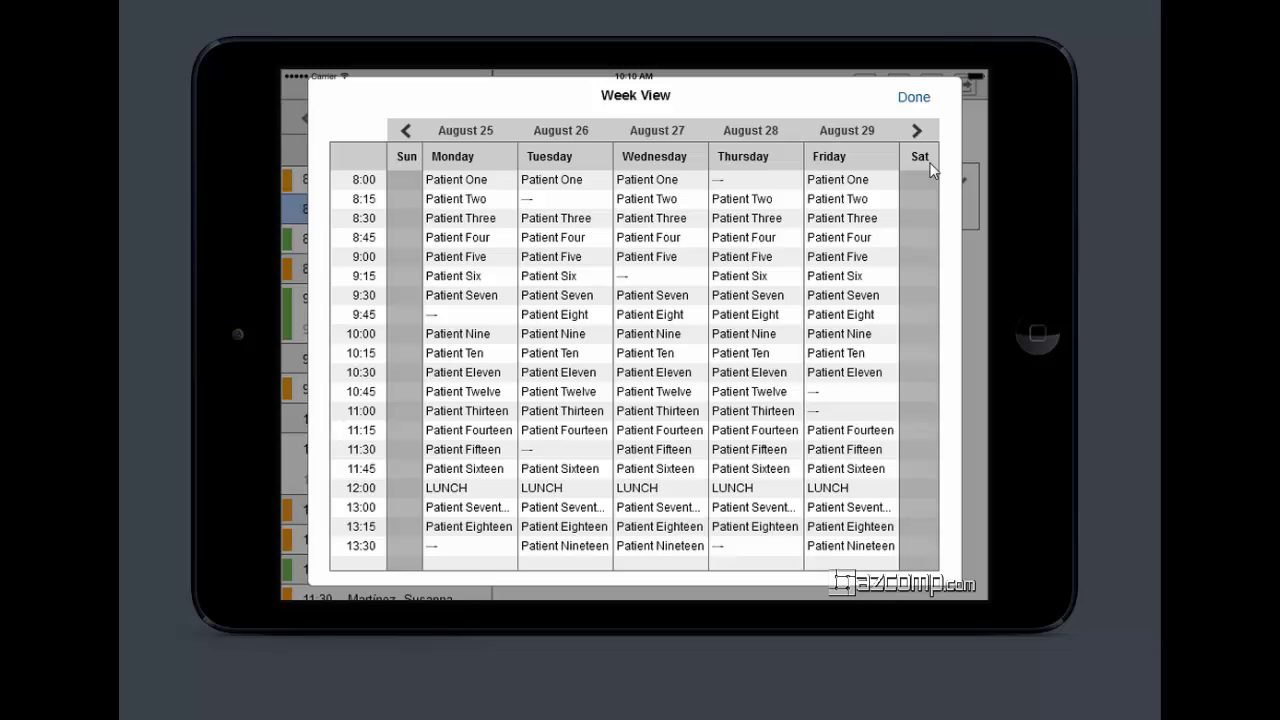
click(914, 98)
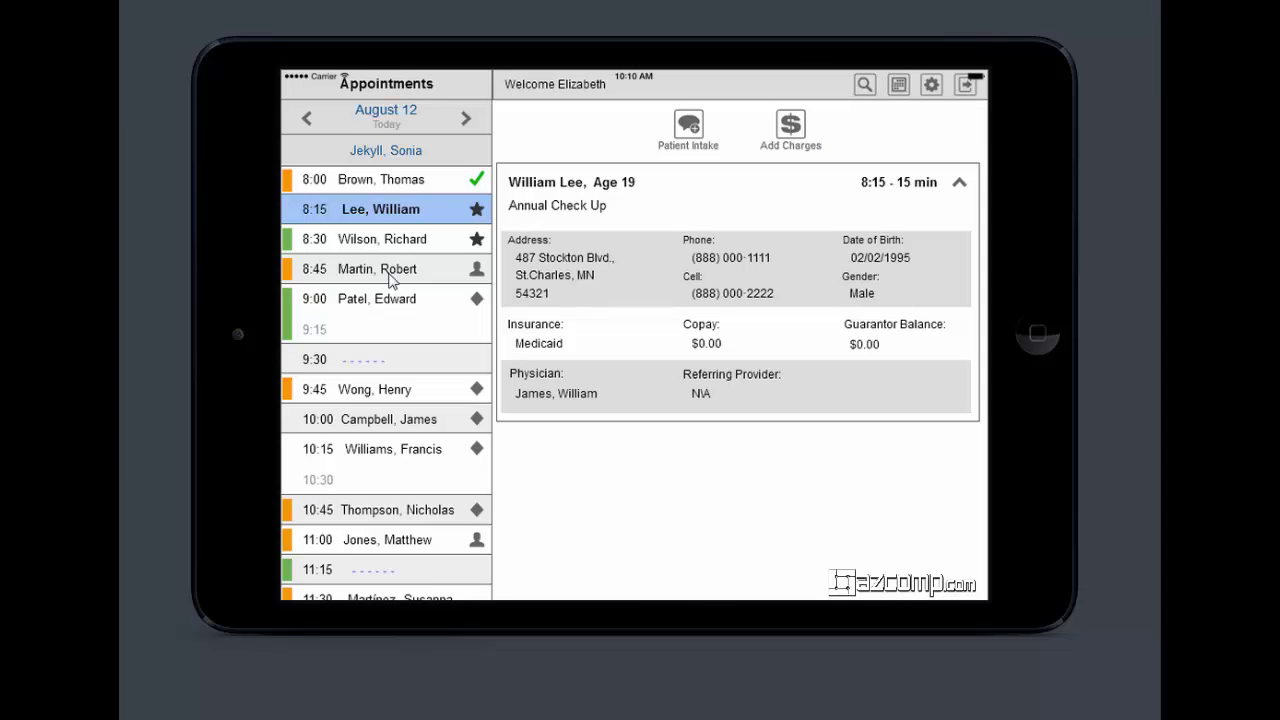
Run the patient intake for the 8:15 appointment, check the address answer, and close the finished questionnaire with the staff login.
click(689, 130)
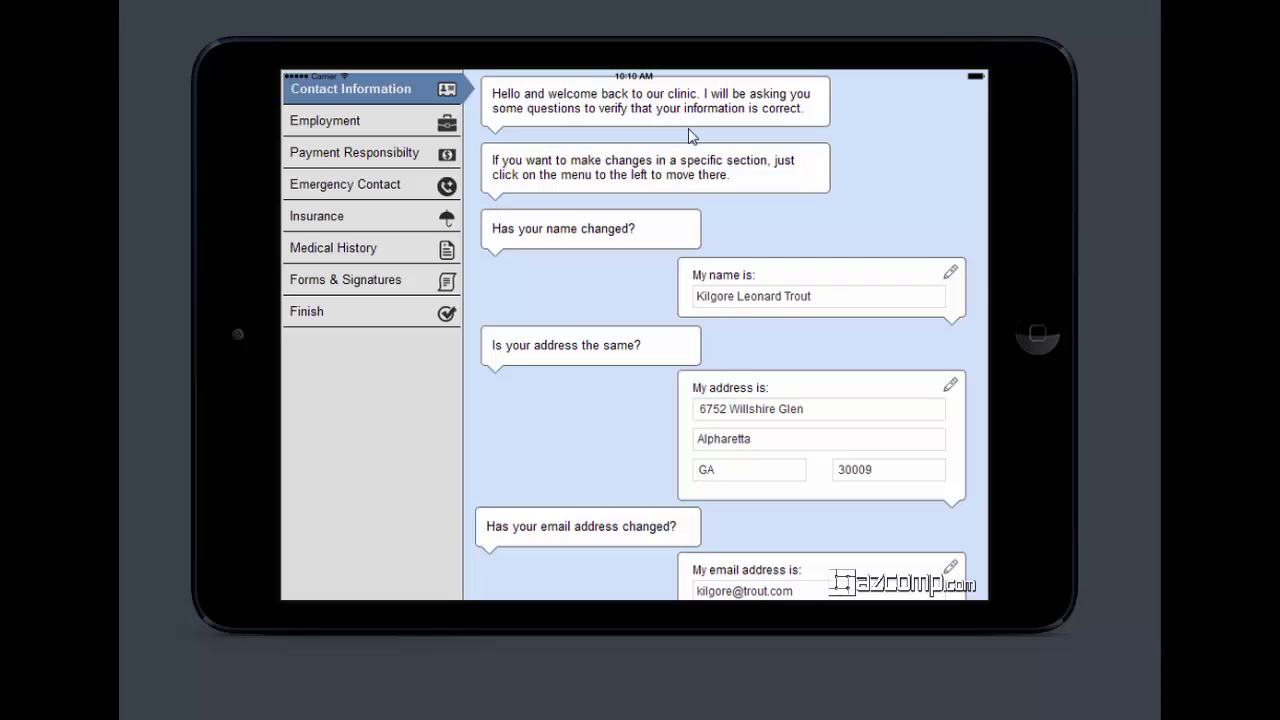
click(764, 424)
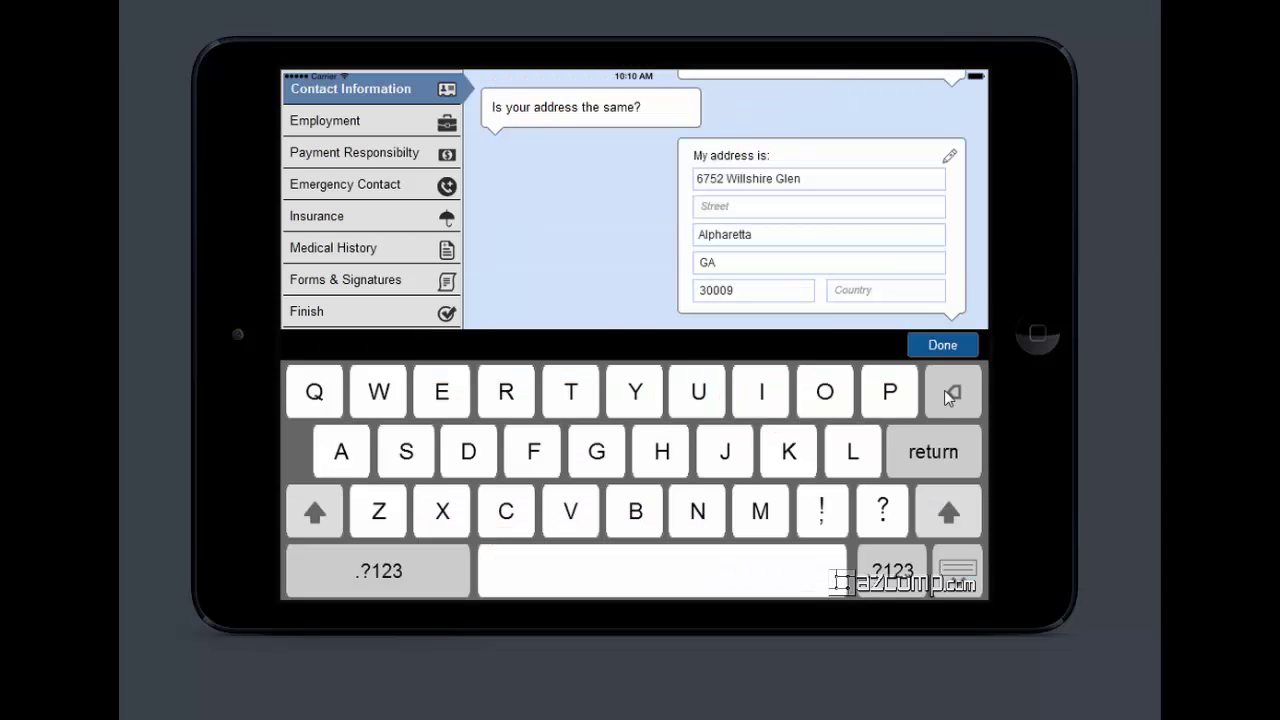
click(952, 462)
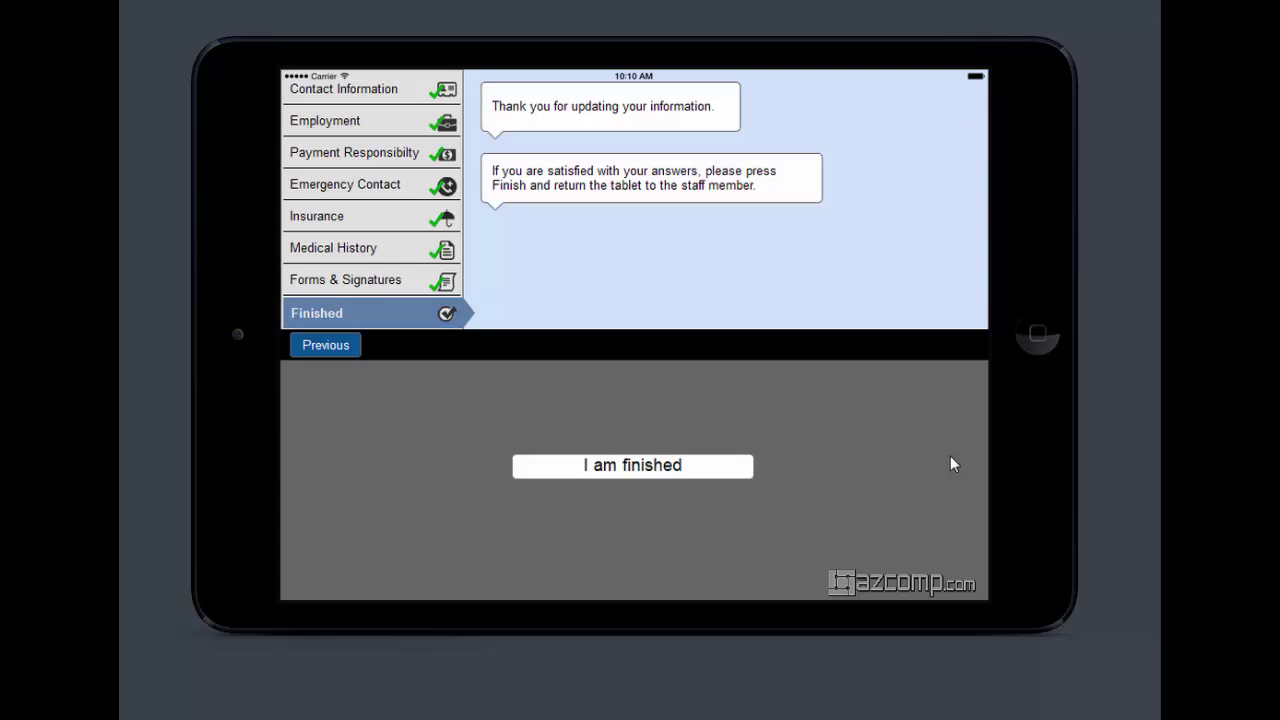
click(640, 468)
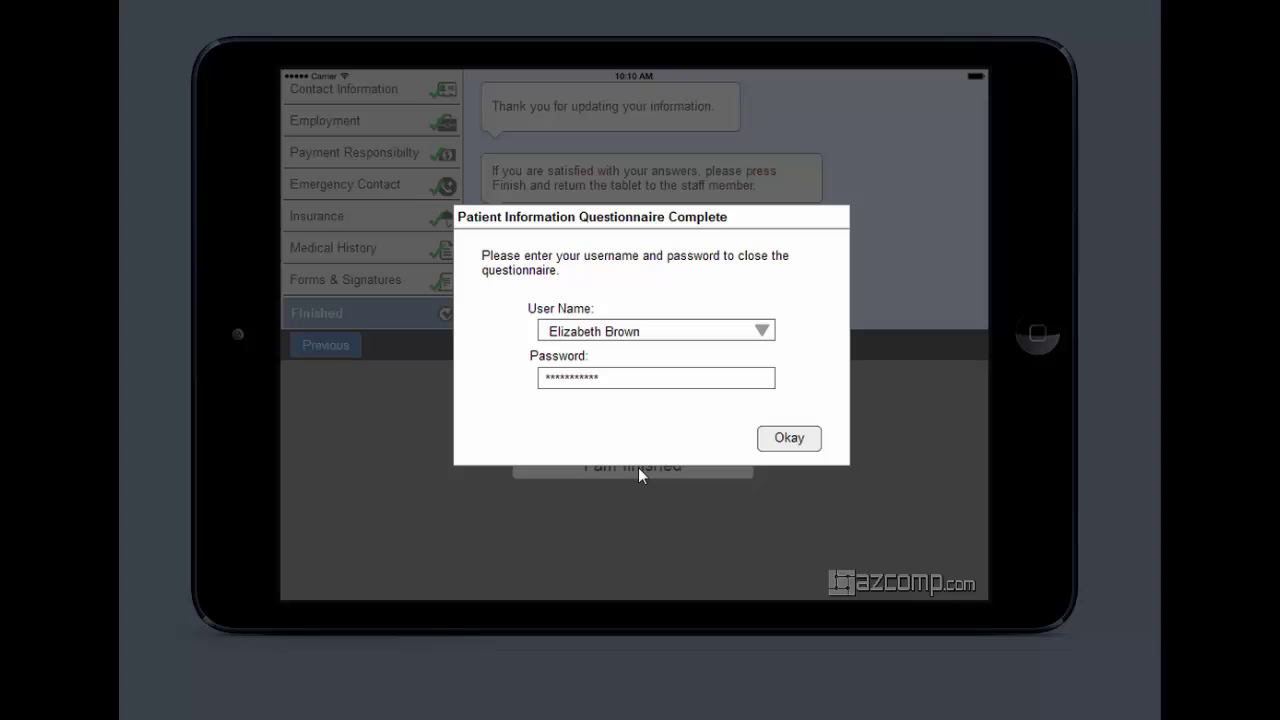
click(789, 442)
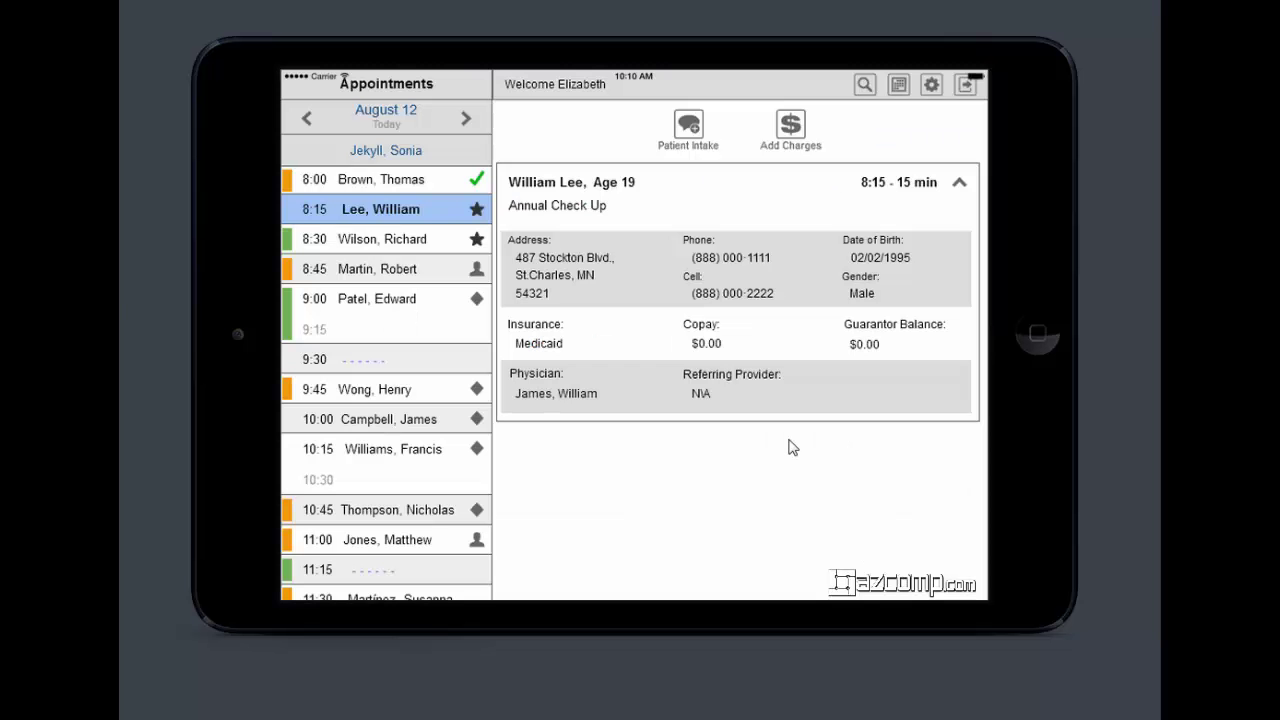
Start a new-patient intake from the patient search and advance through the name and address questions to the phone numbers.
click(865, 85)
click(824, 90)
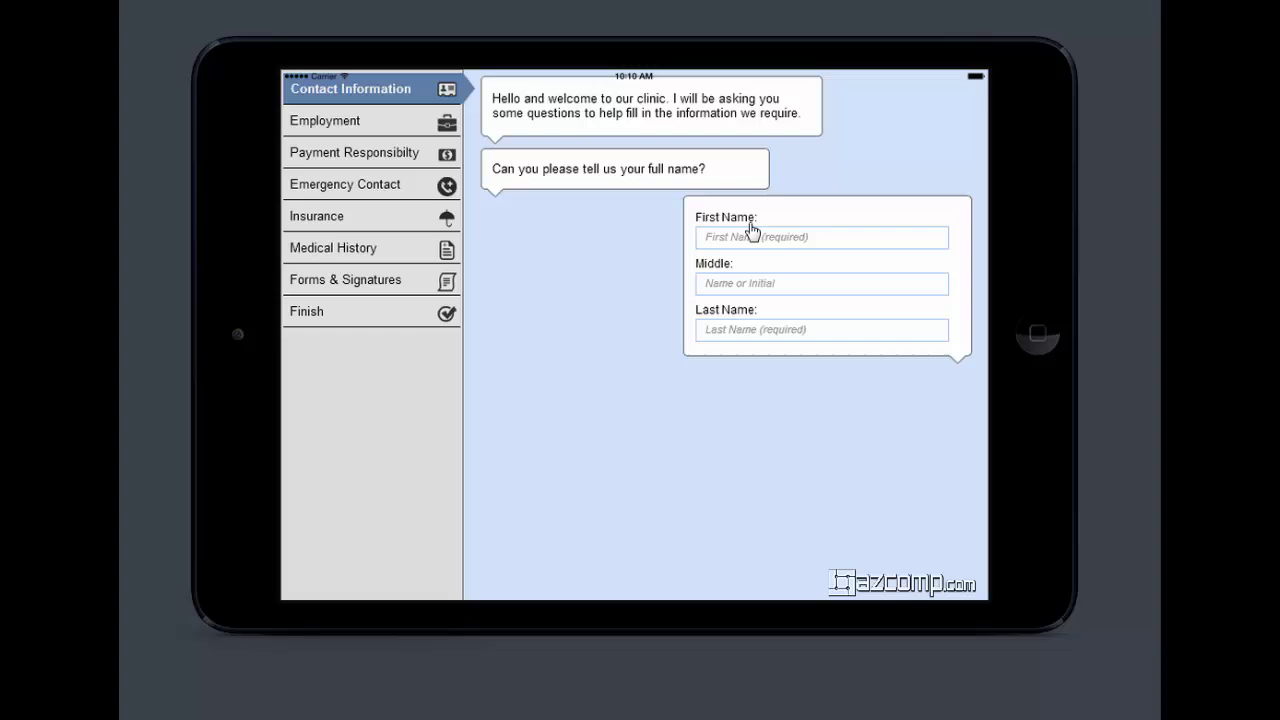
click(777, 243)
click(959, 347)
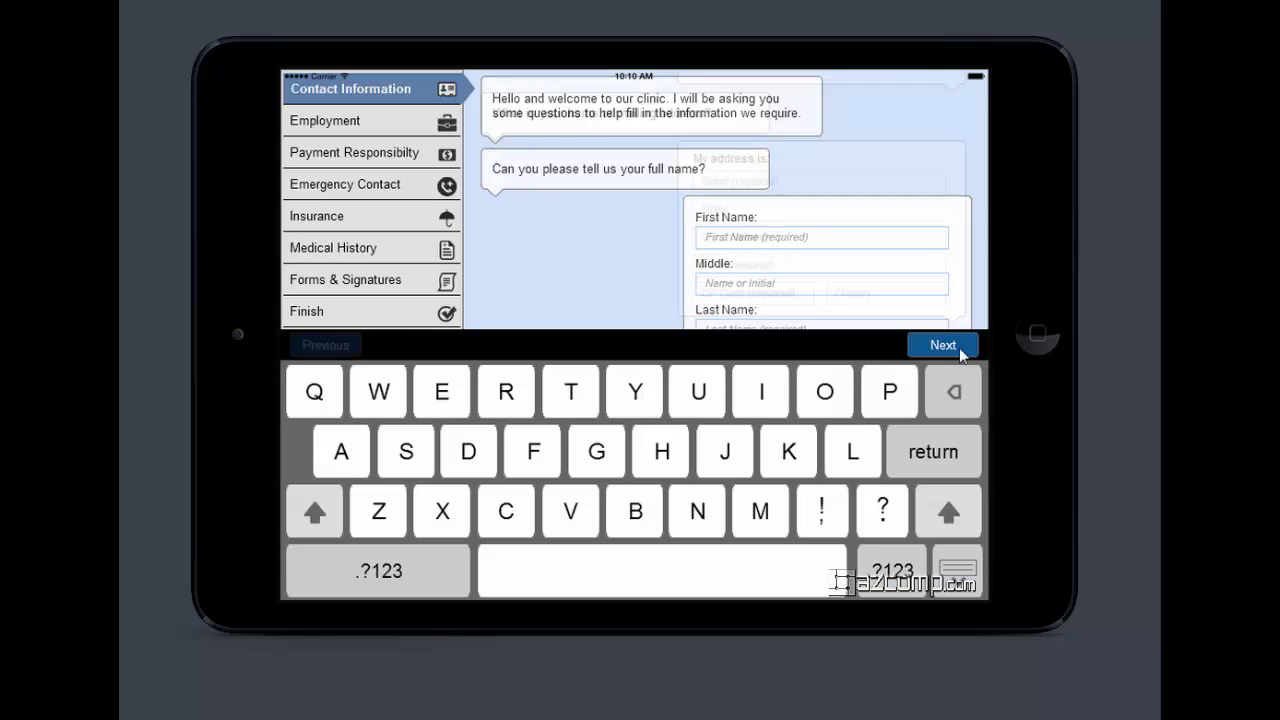
click(959, 347)
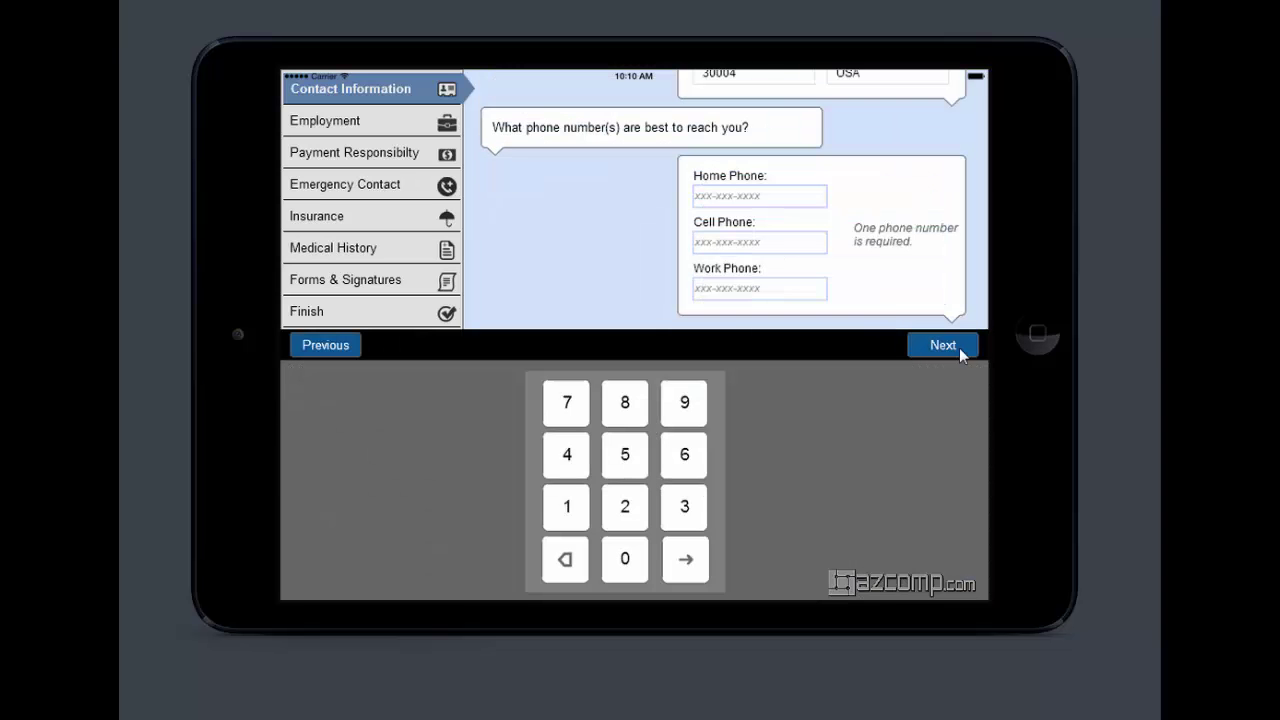
Go through the Employment, Payment Responsibility and Emergency Contact sections of the questionnaire without entering answers.
click(356, 129)
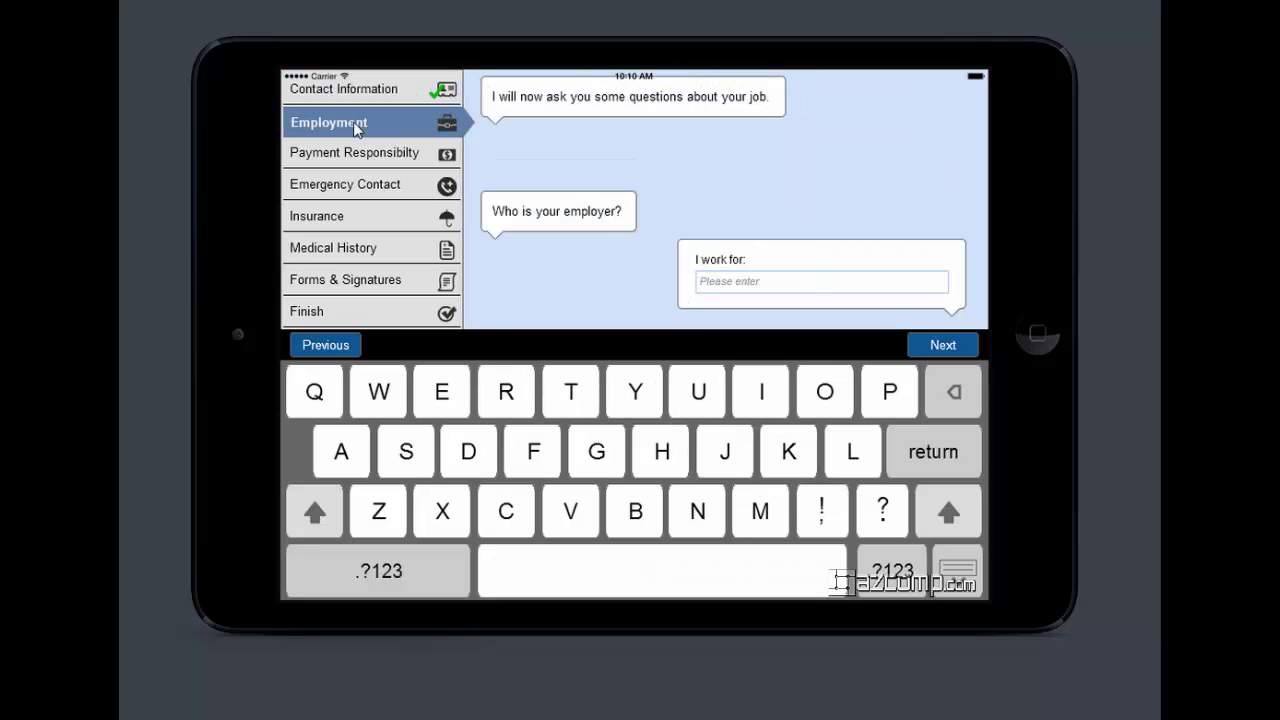
click(358, 154)
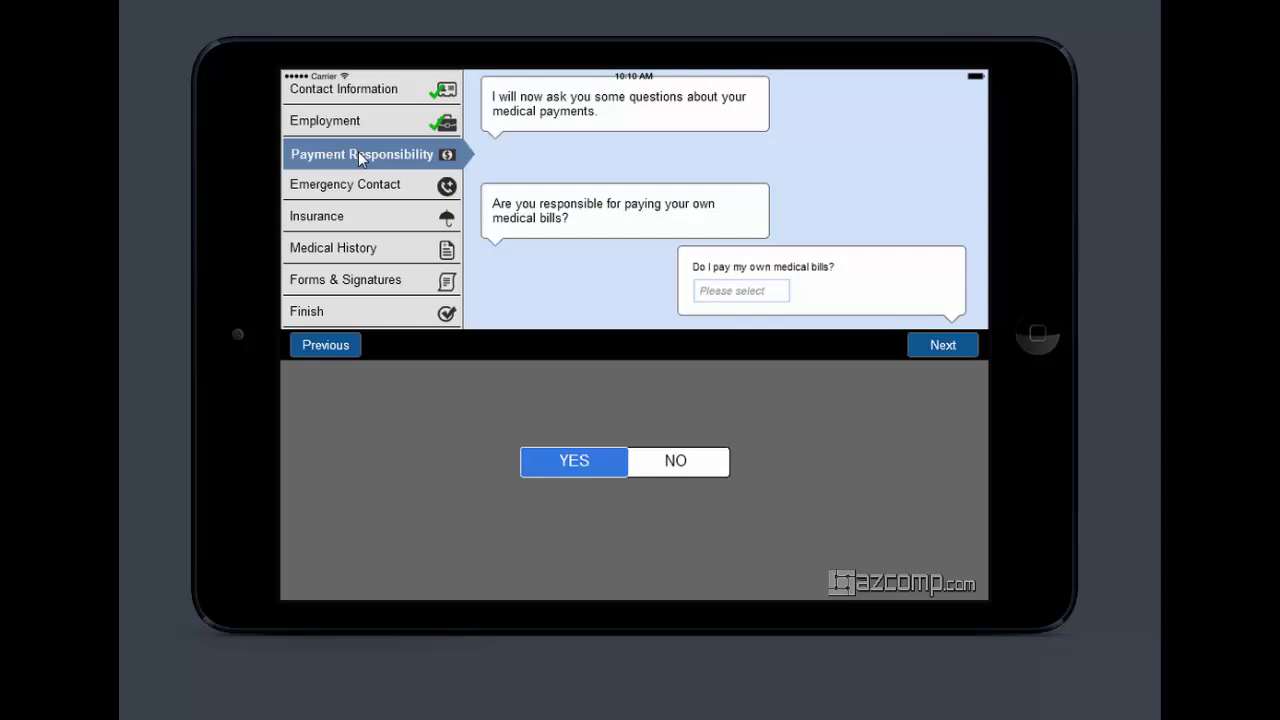
click(362, 189)
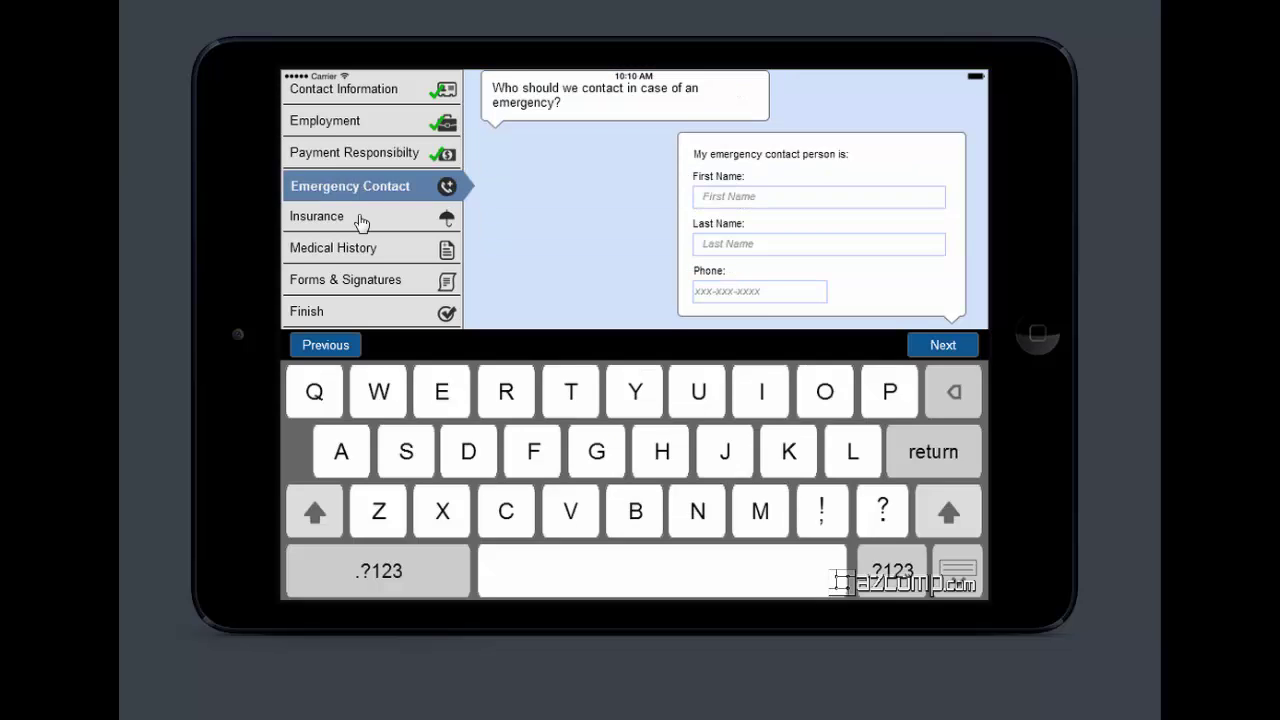
In the Insurance section, answer Yes to having a health insurance plan and choose Insurer 3 as the provider.
click(361, 219)
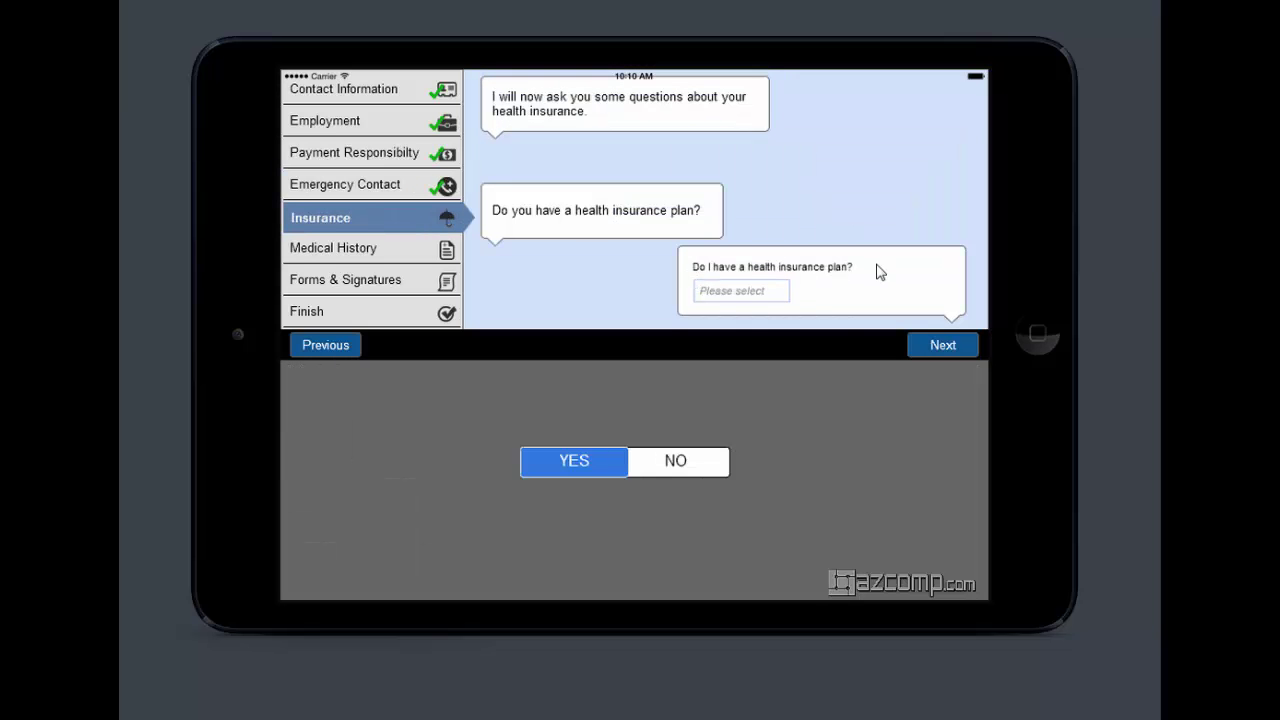
click(574, 462)
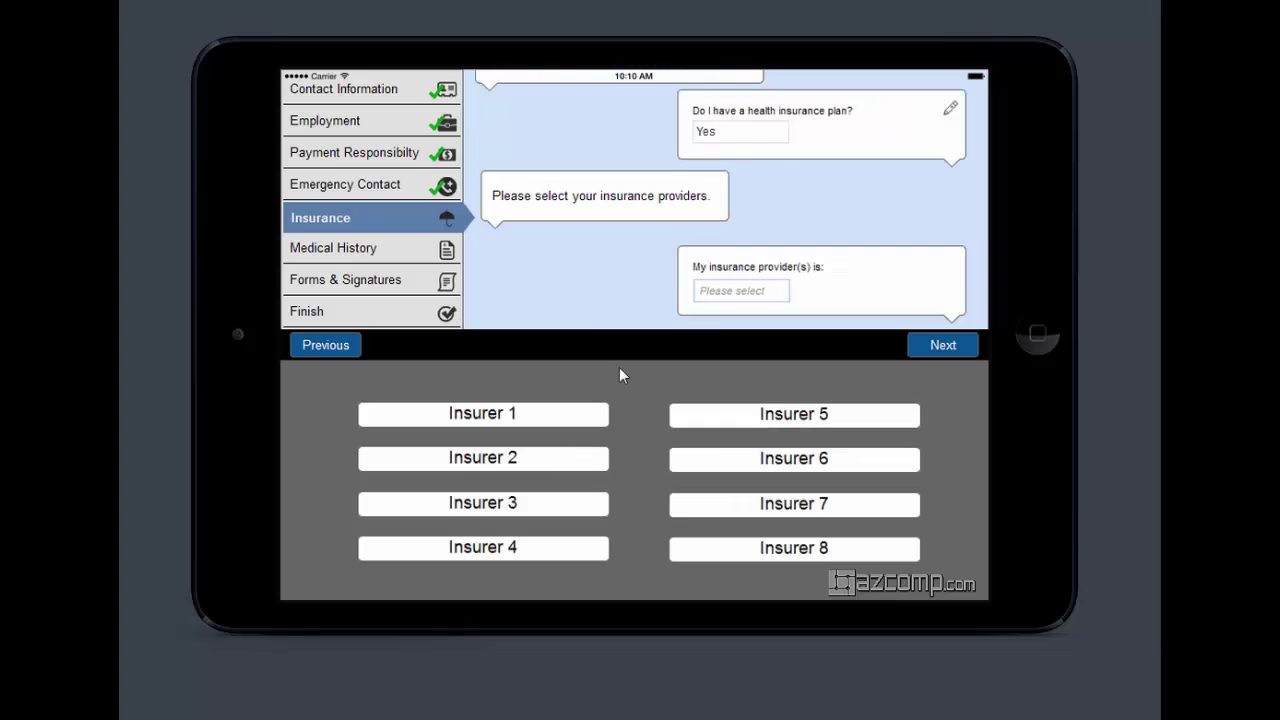
click(503, 507)
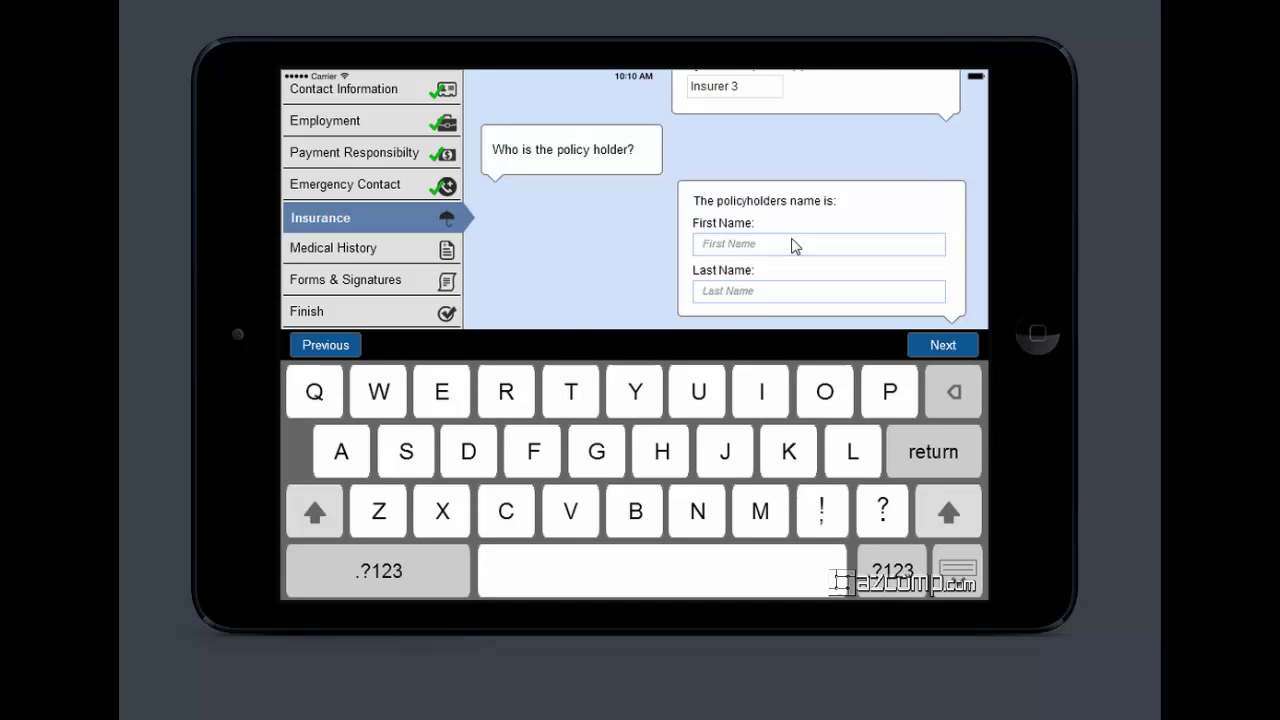
Continue past the policyholder's name and address, set the policyholder relationship to Spouse, and proceed past the policy numbers to Medical History.
click(942, 348)
click(939, 345)
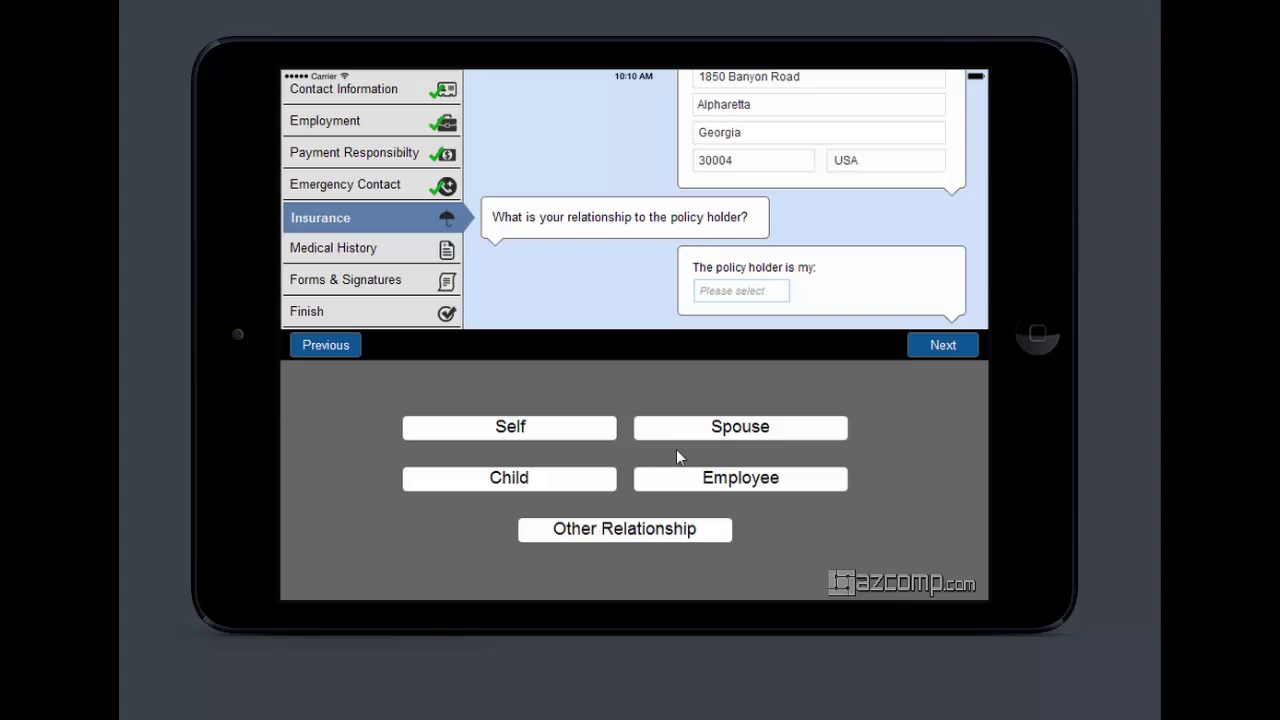
click(705, 429)
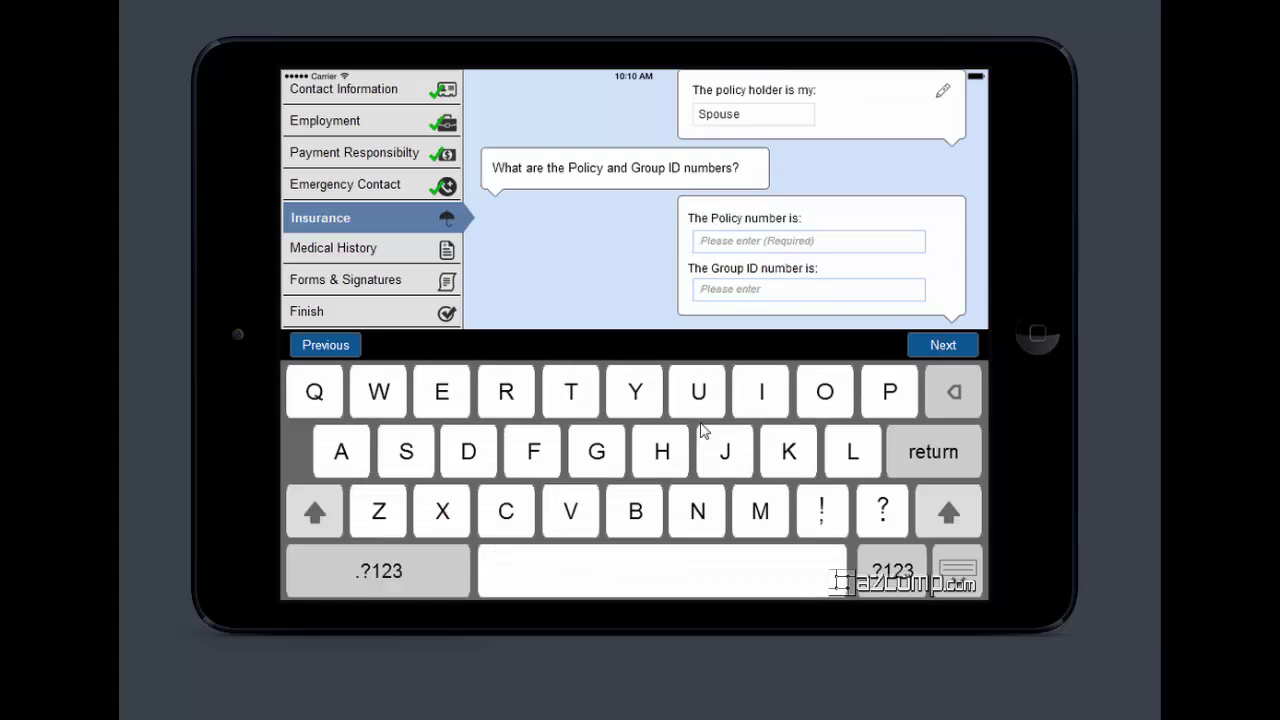
click(946, 346)
click(952, 345)
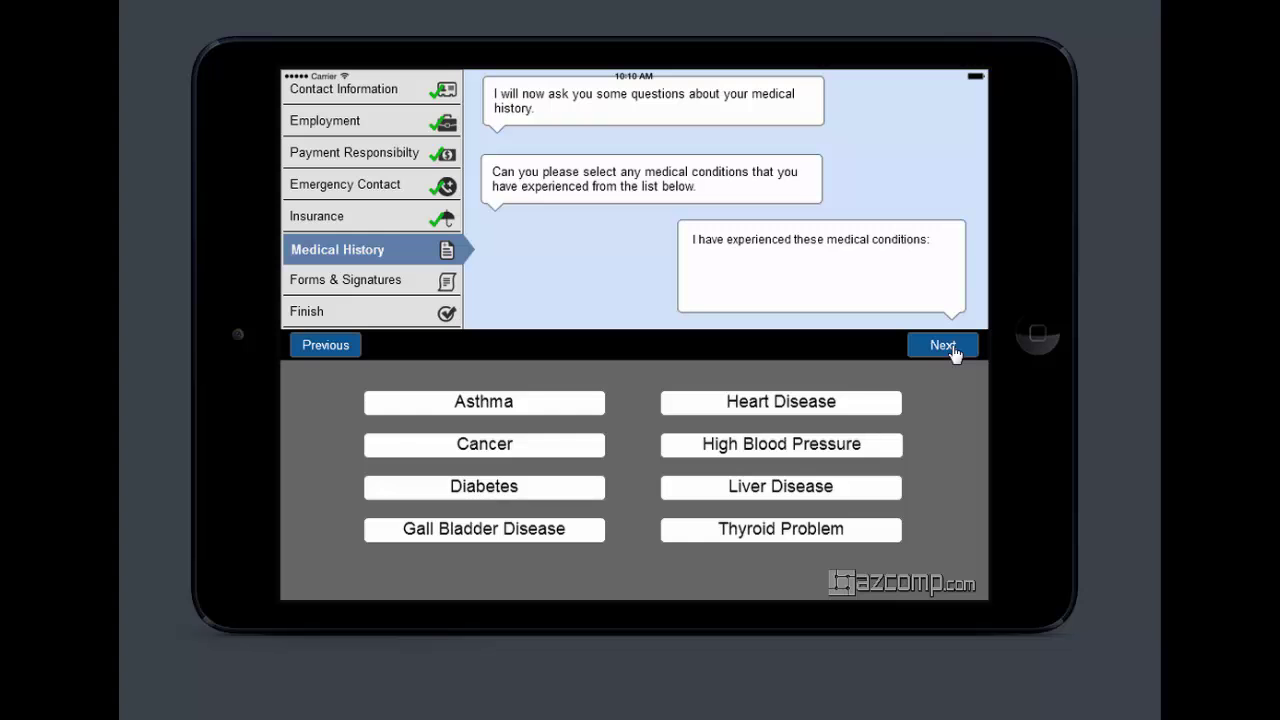
Record Asthma and Diabetes as experienced medical conditions and continue past the medications question to Forms & Signatures.
click(480, 414)
click(491, 497)
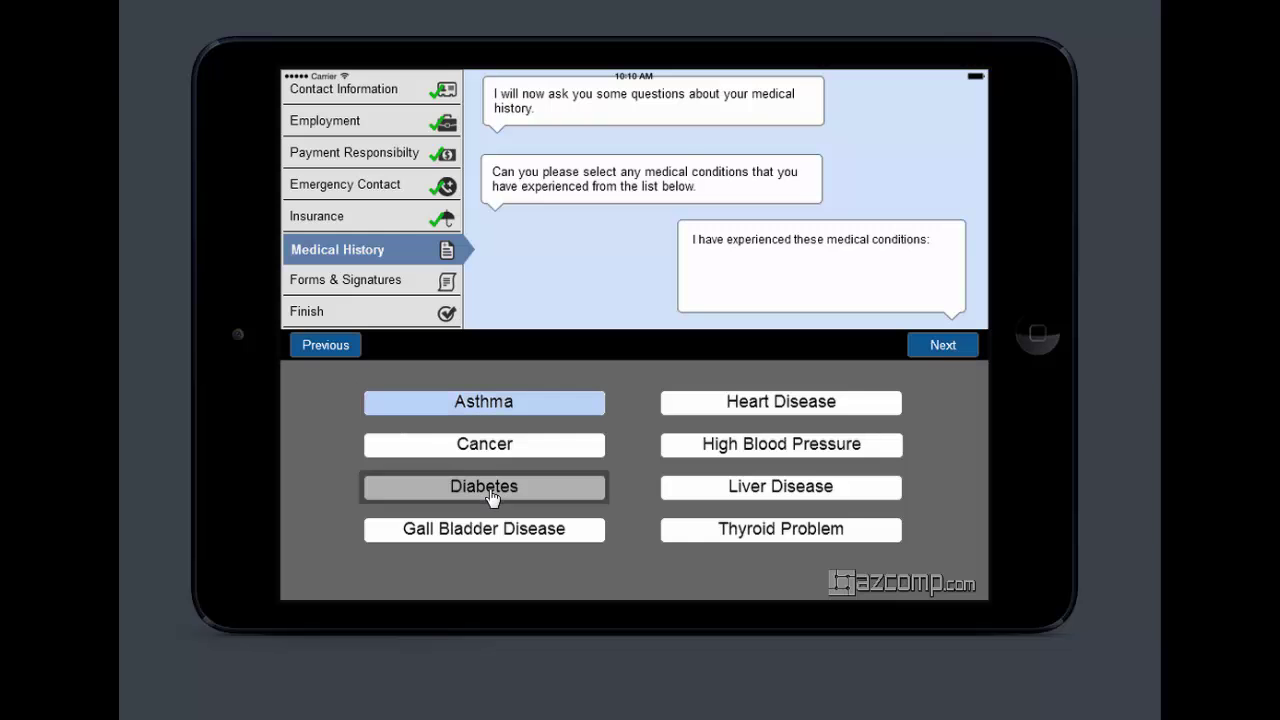
click(945, 346)
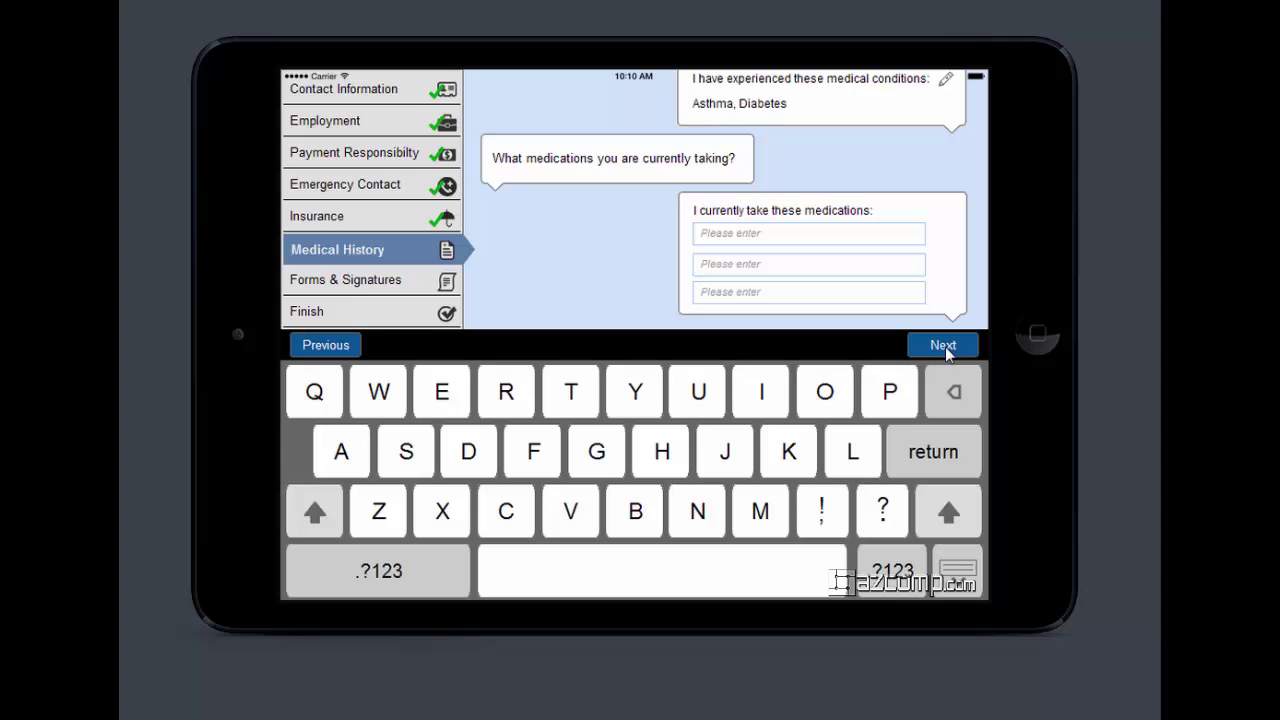
click(945, 346)
click(945, 346)
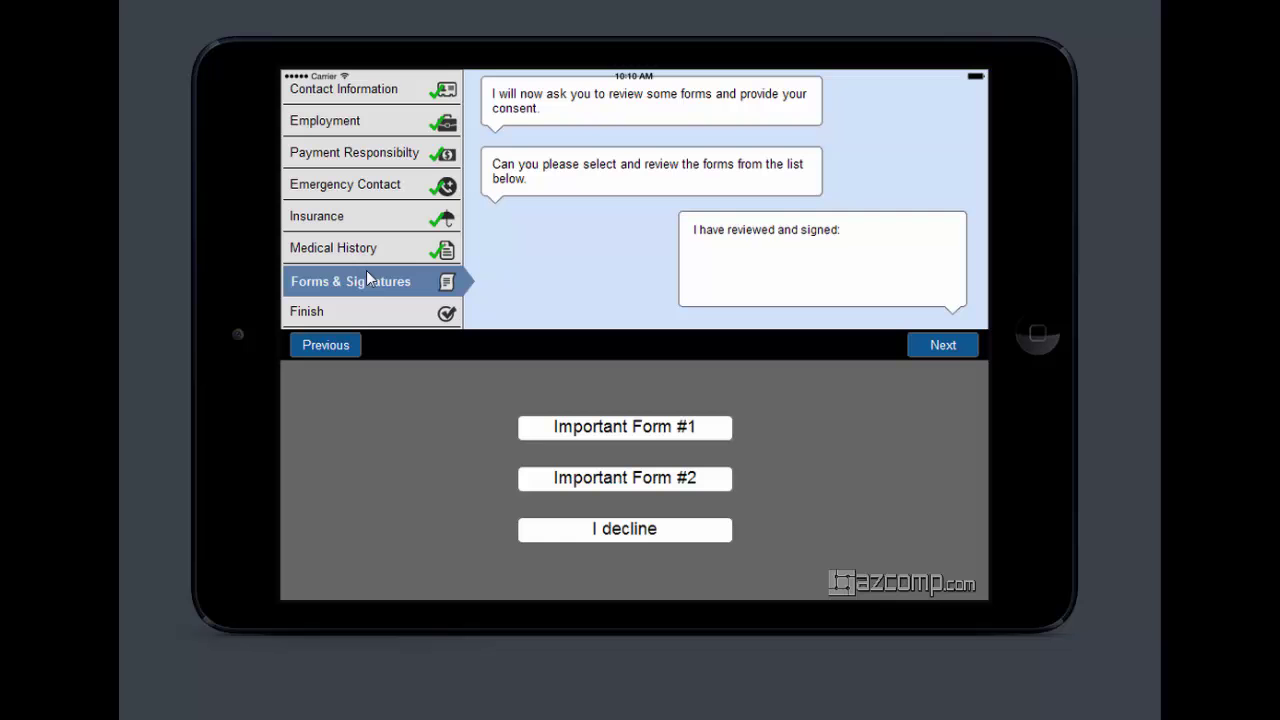
Open Important Form #1 for review and close it without signing.
click(636, 430)
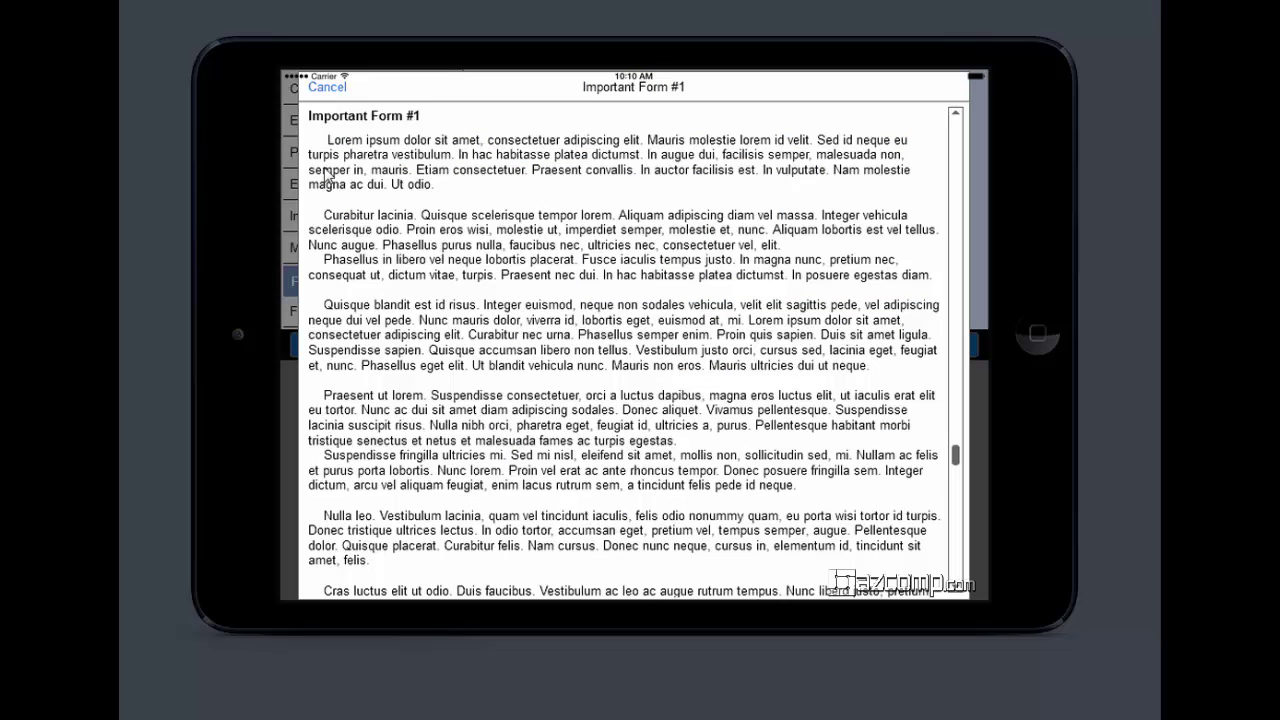
click(330, 88)
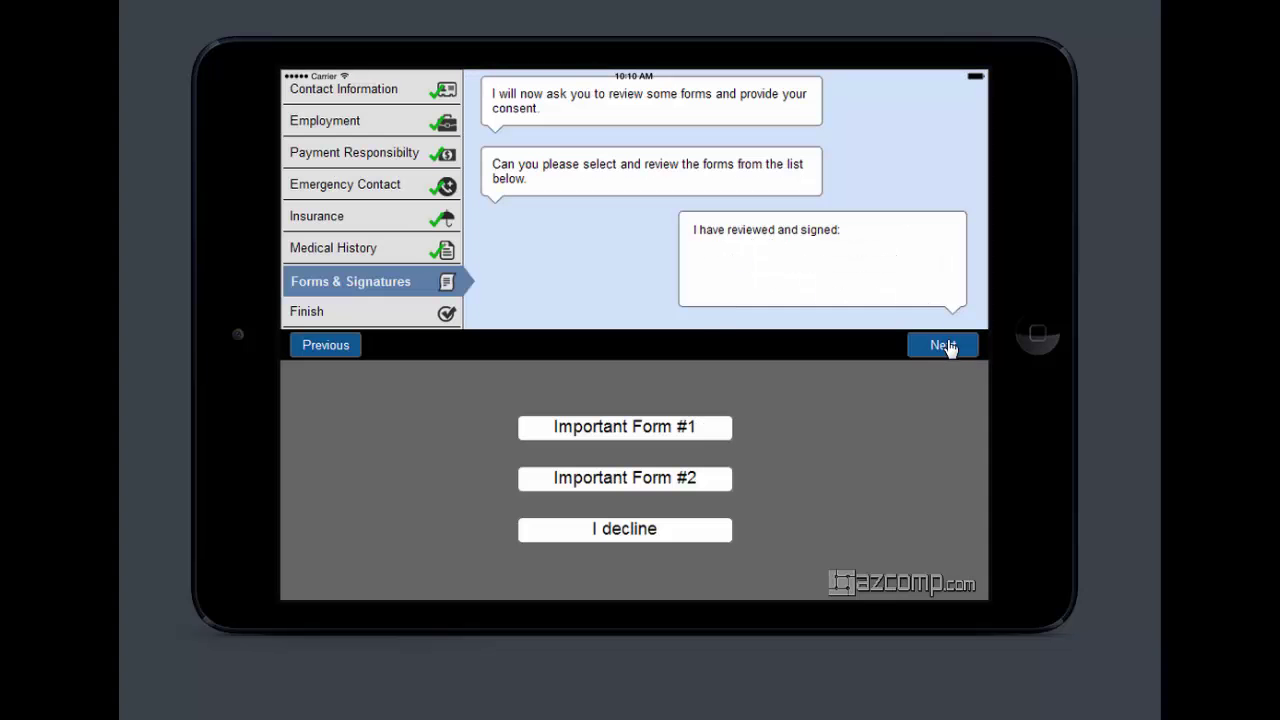
Continue past Forms & Signatures, finish the new-patient questionnaire, and close it with the staff login.
click(943, 344)
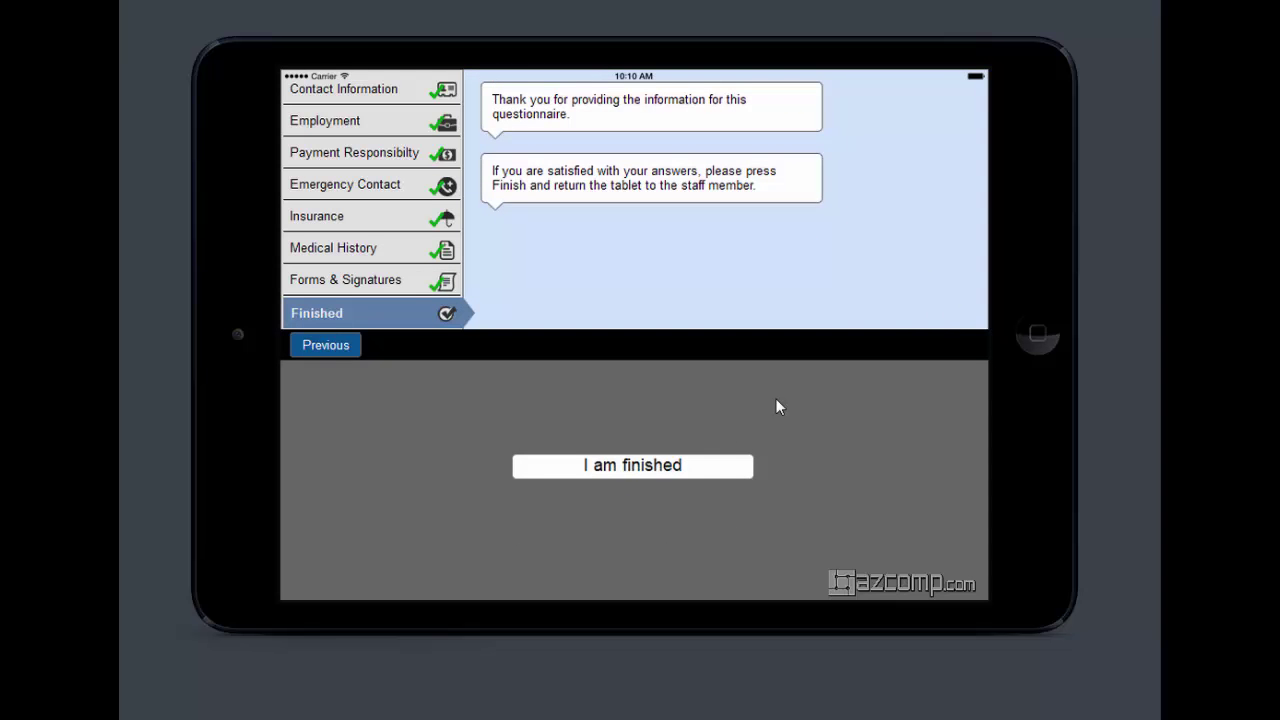
click(690, 472)
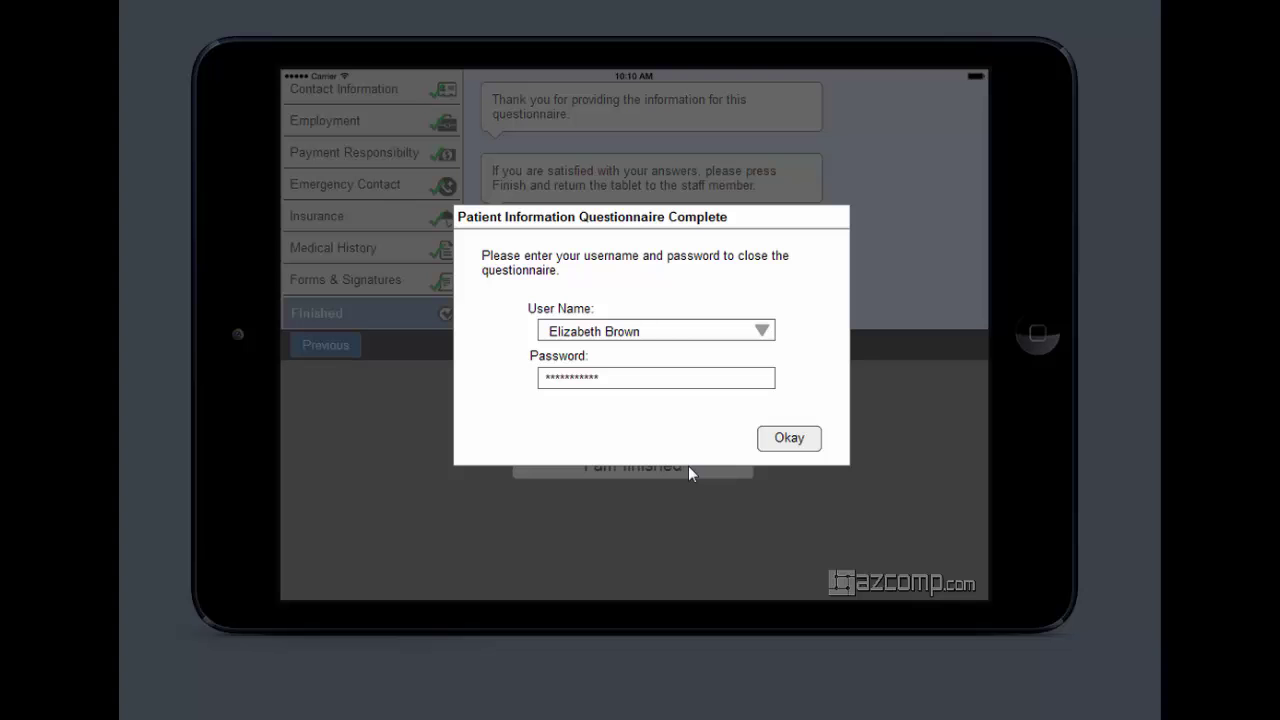
click(806, 440)
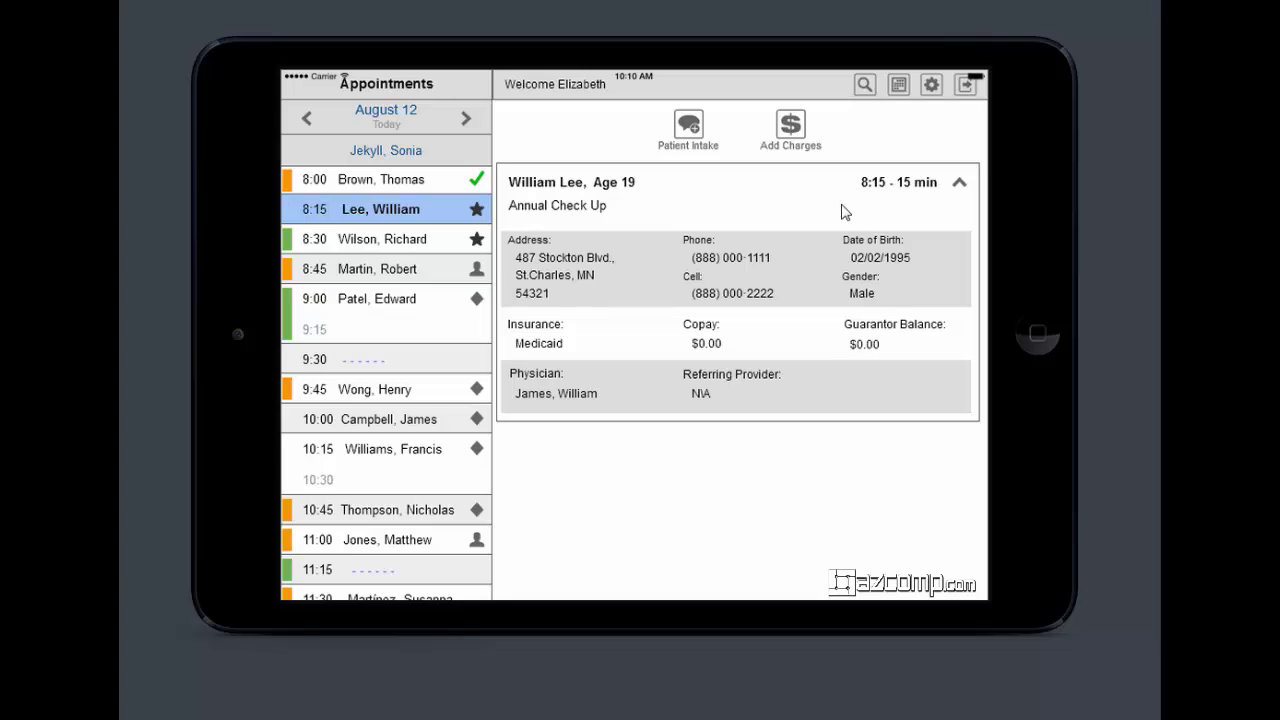
Add a new patient from the patient search with full name, date of birth, gender Male and home phone.
click(865, 88)
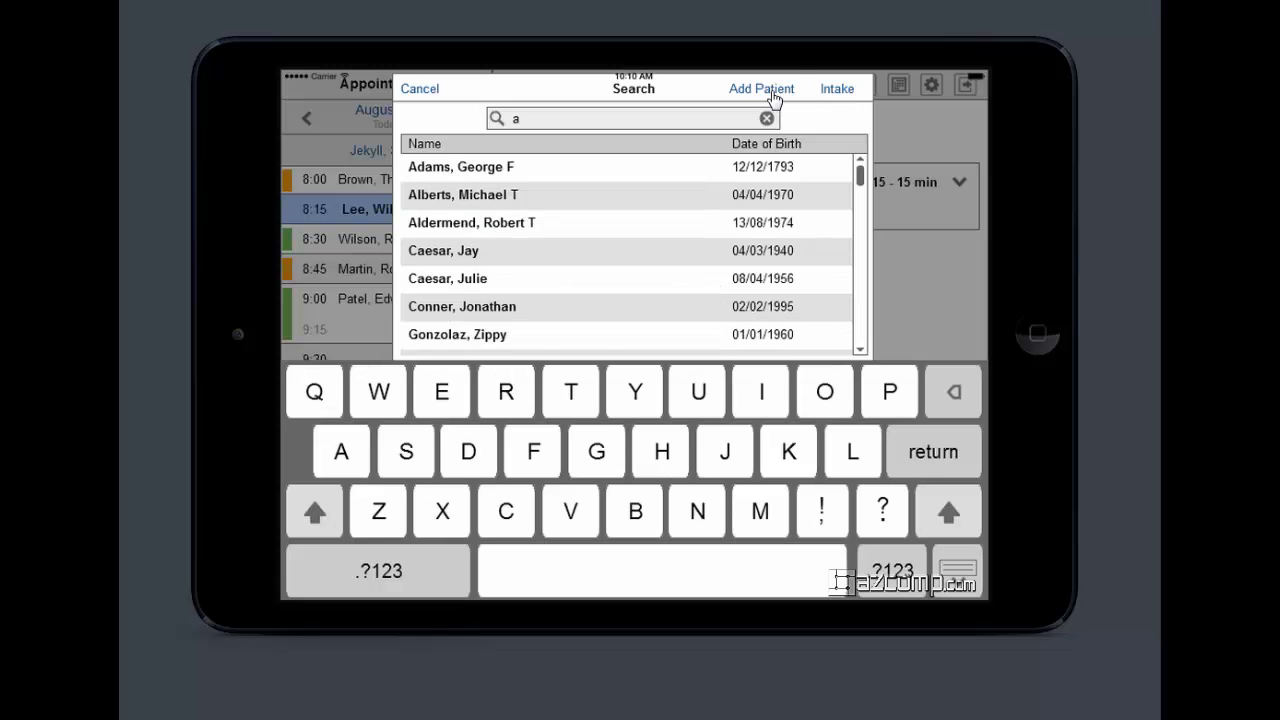
click(770, 92)
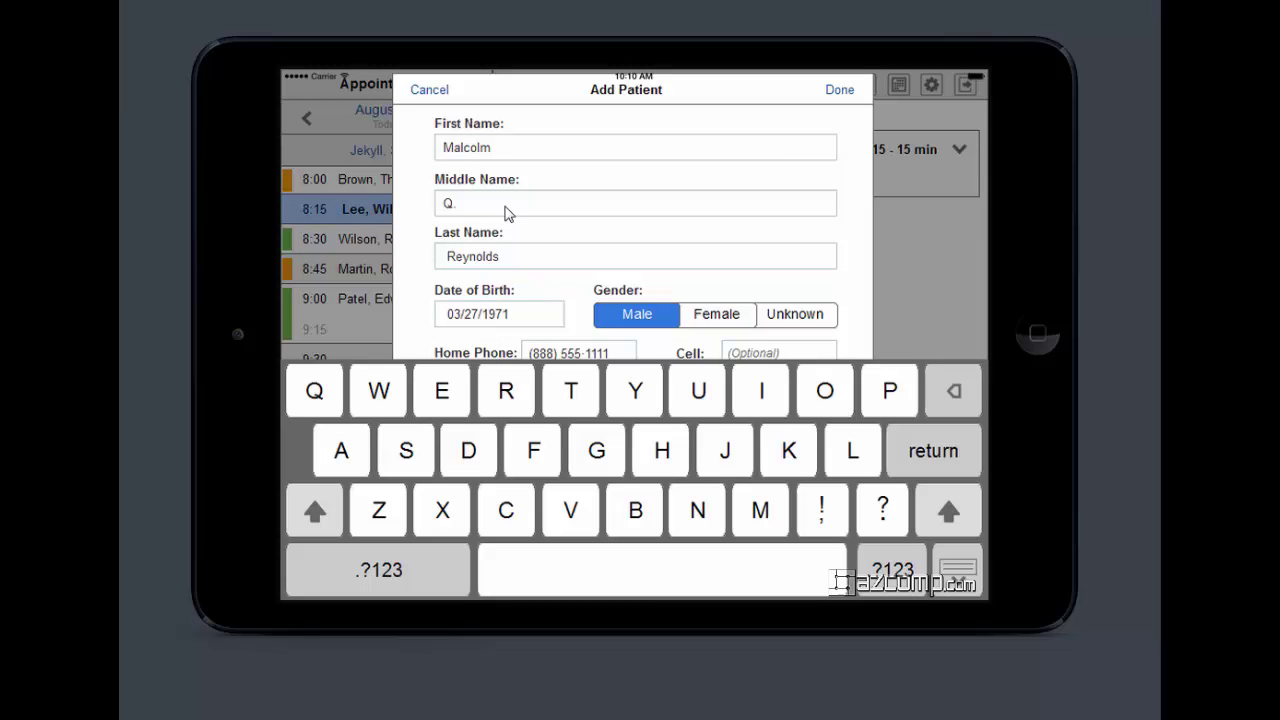
click(840, 91)
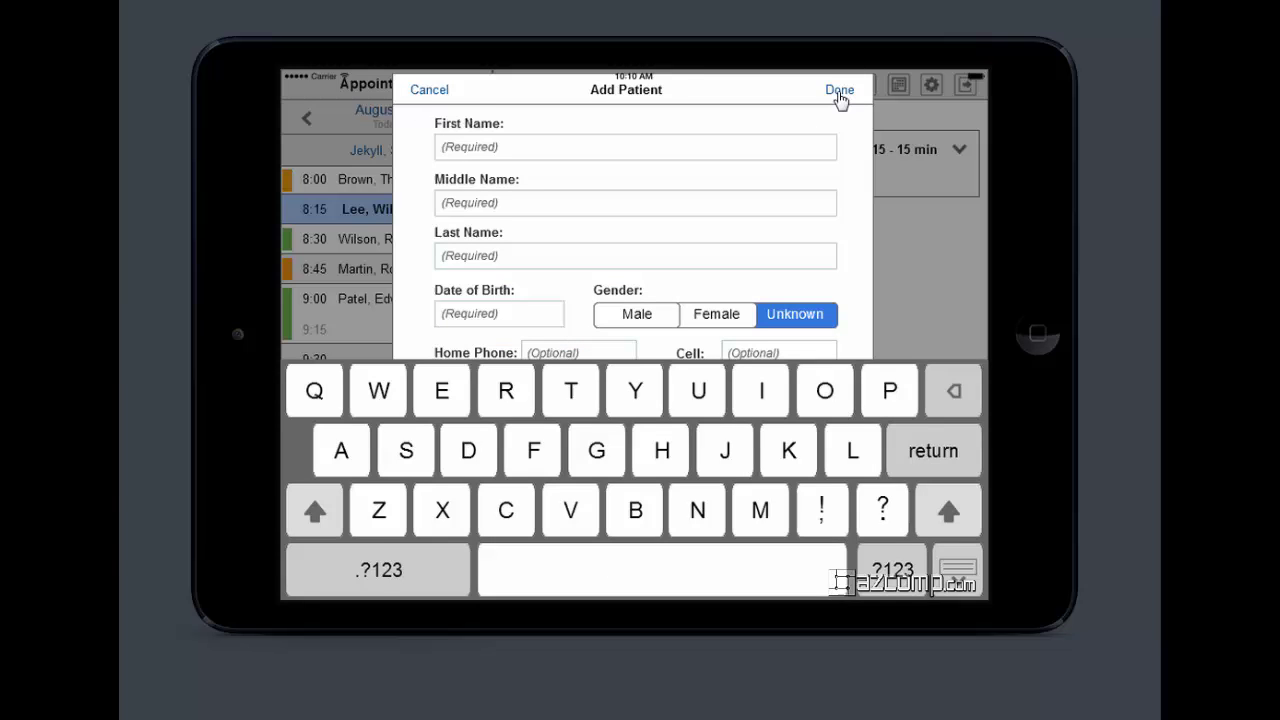
click(840, 92)
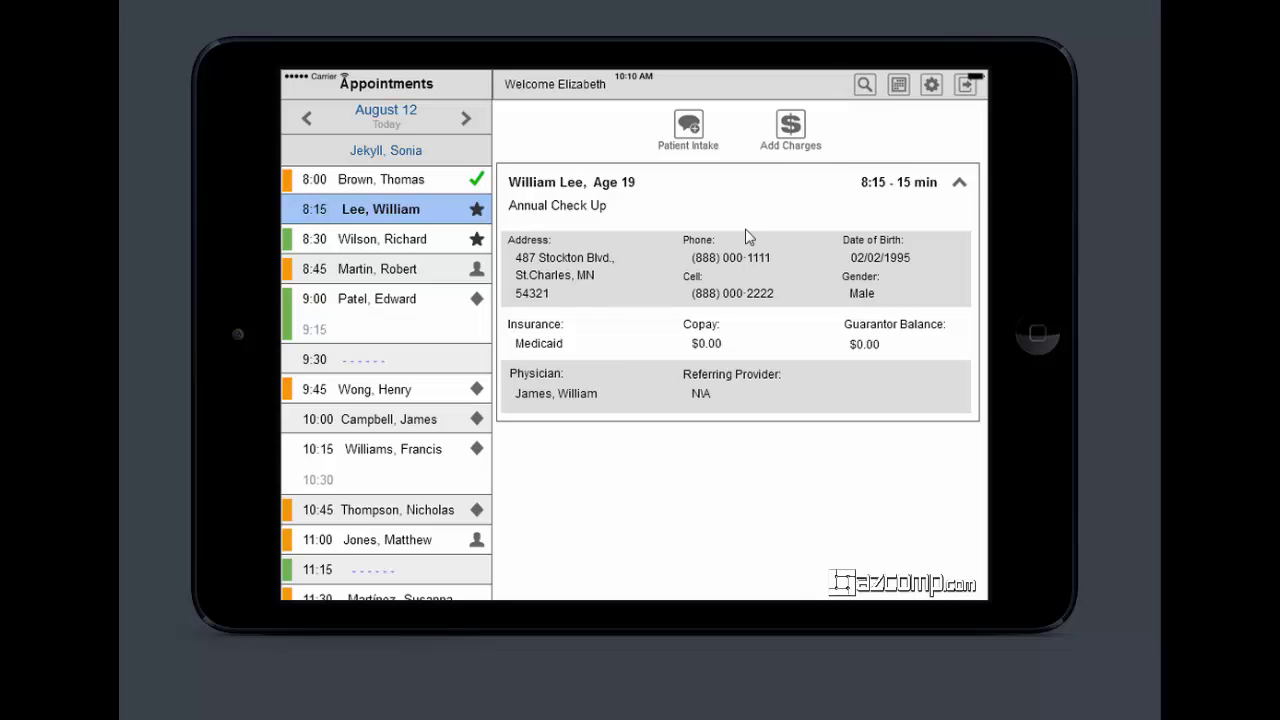
Add charges for the appointment, review Expanded problem focused (99212) with Headache-Migraine (346.9), and submit them.
click(789, 135)
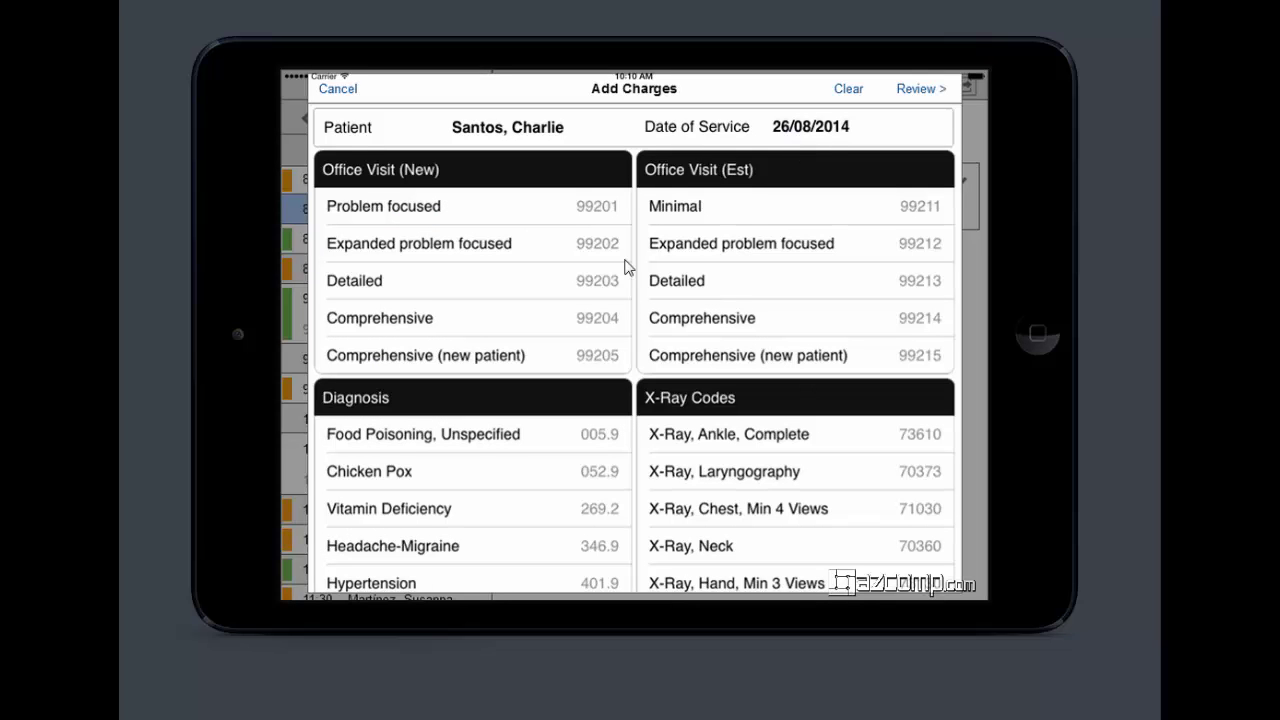
click(921, 92)
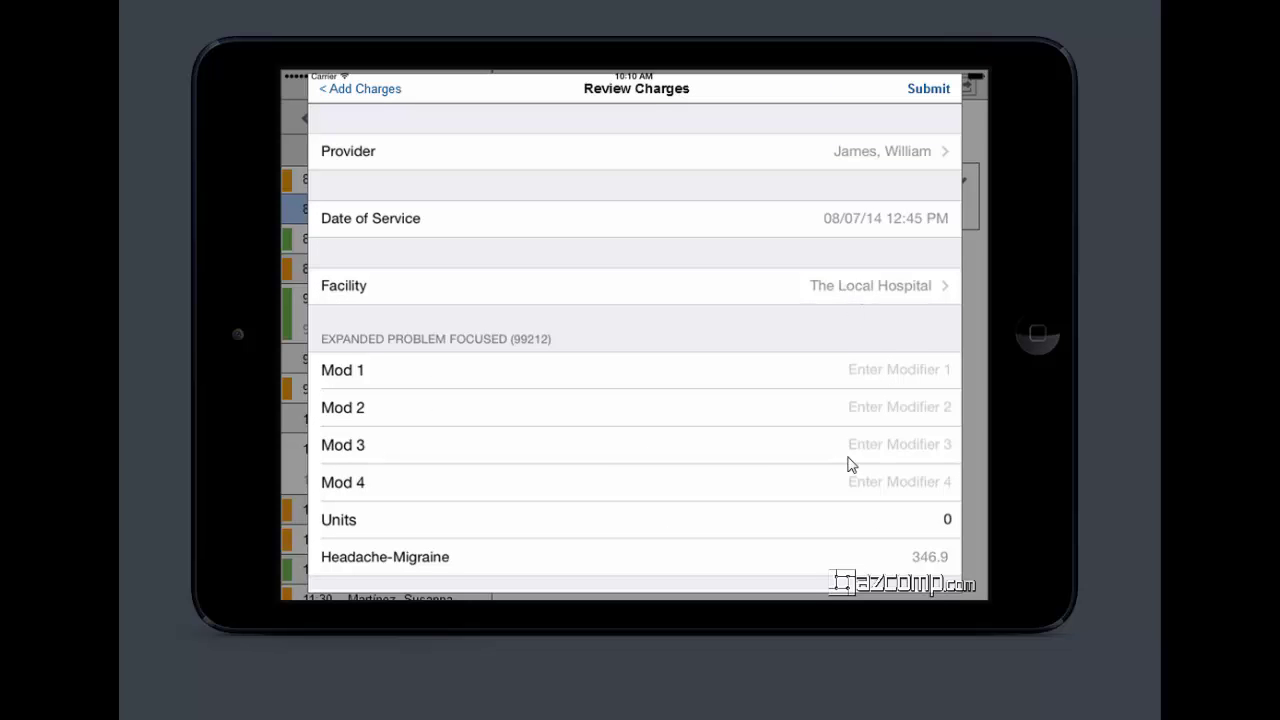
click(931, 92)
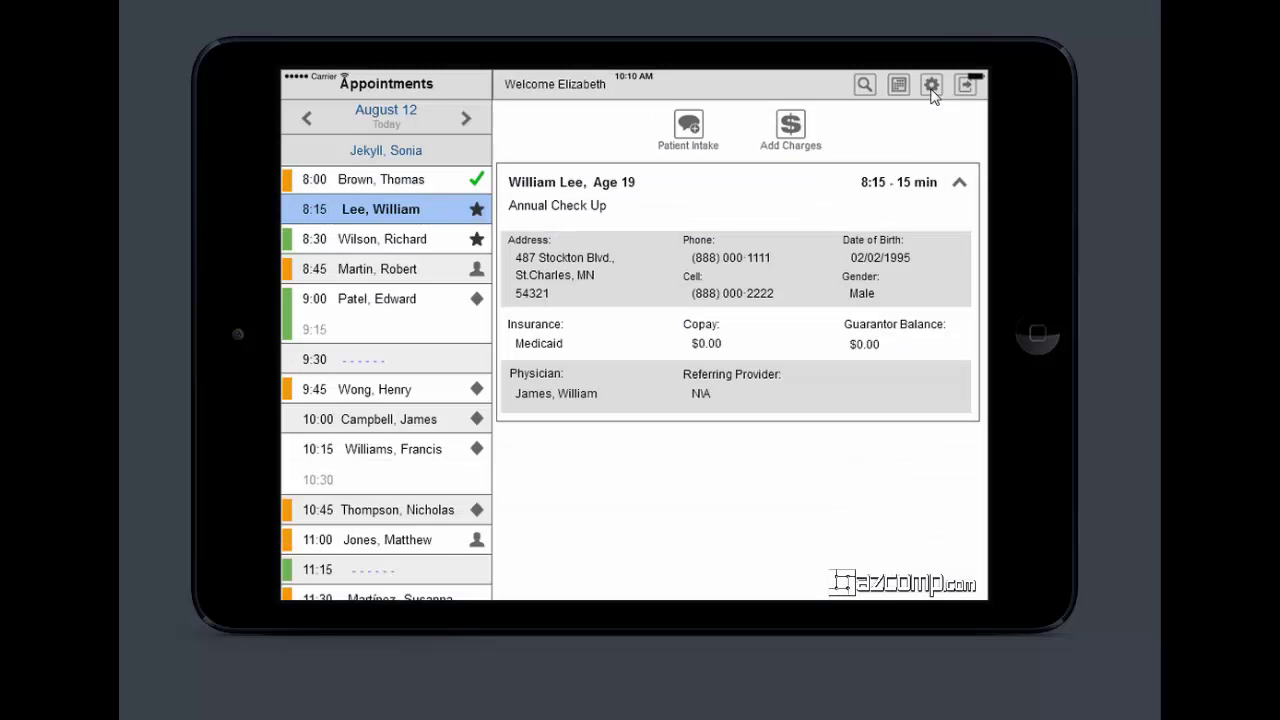